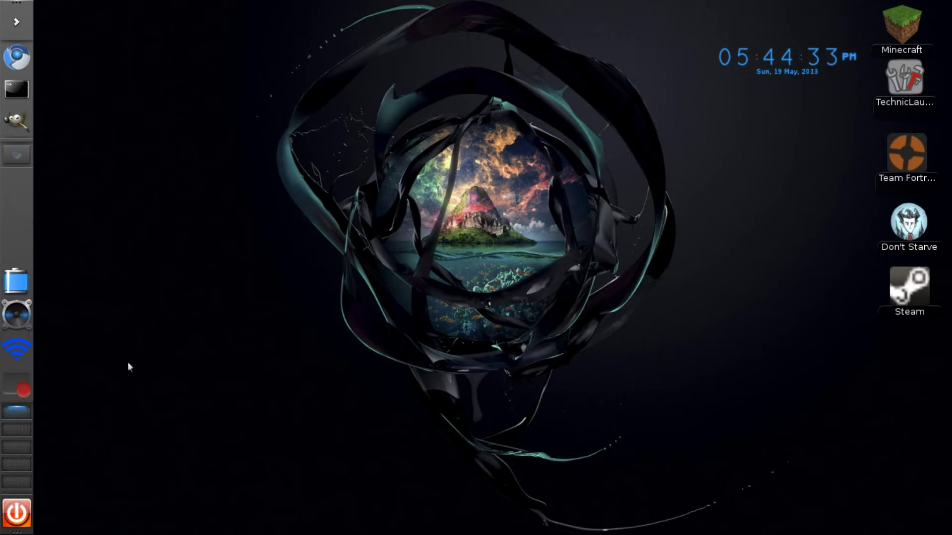
# - Restore Chromium, cycle through the three GIMP resource tabs, and end on Grunge Vector Brush#3
pyautogui.click(15, 157)
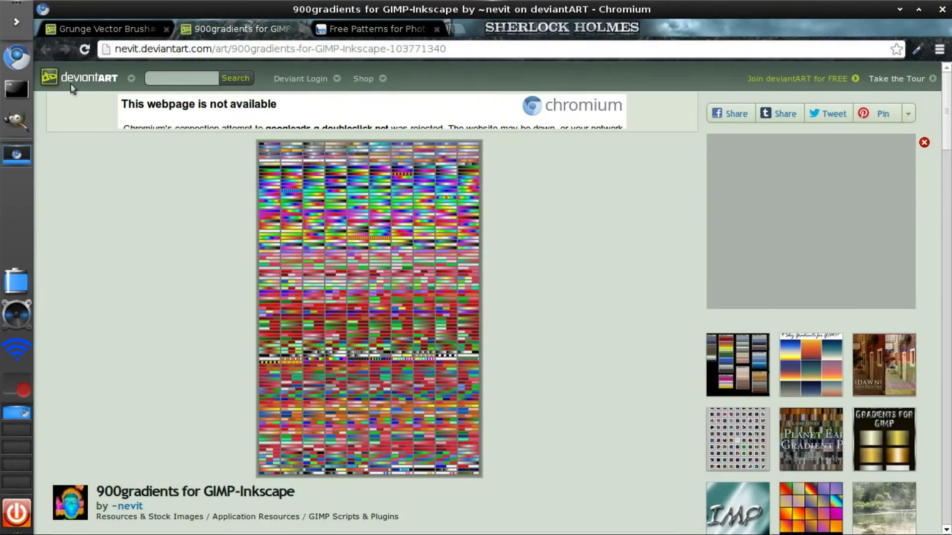
pyautogui.click(119, 29)
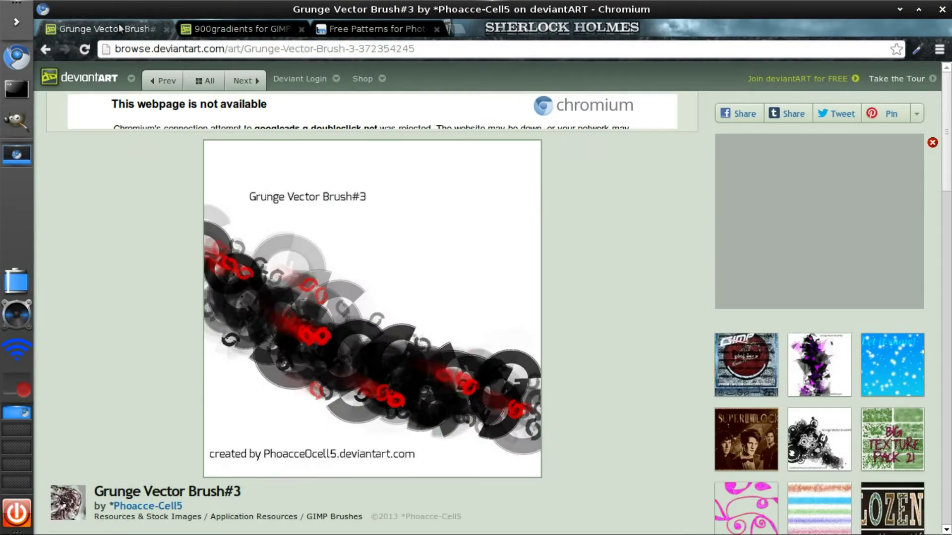
pyautogui.click(275, 27)
pyautogui.click(345, 29)
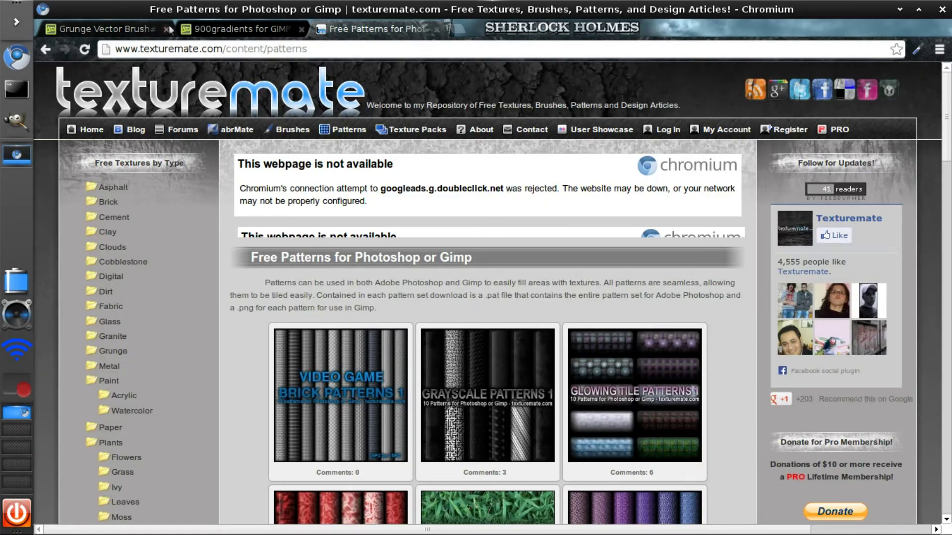
pyautogui.click(238, 28)
pyautogui.click(113, 21)
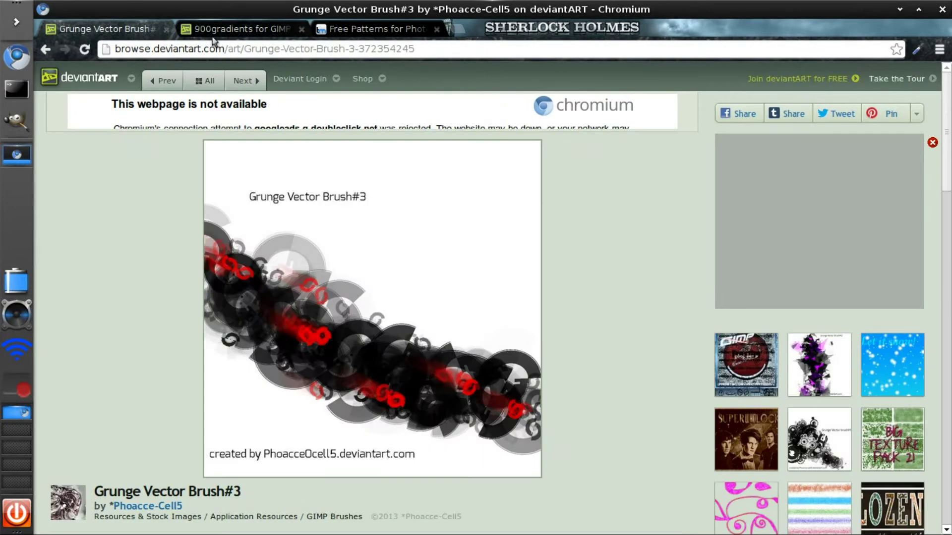
pyautogui.click(279, 28)
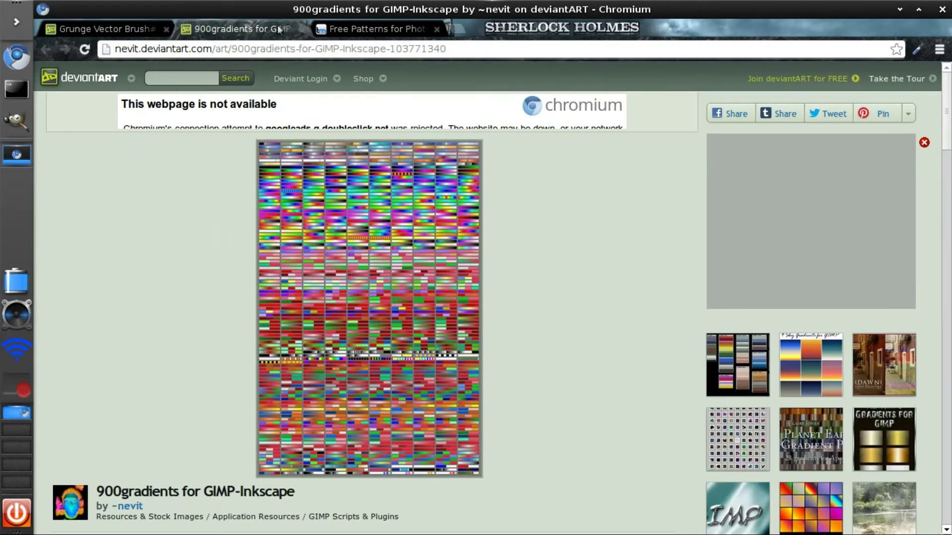
pyautogui.click(348, 30)
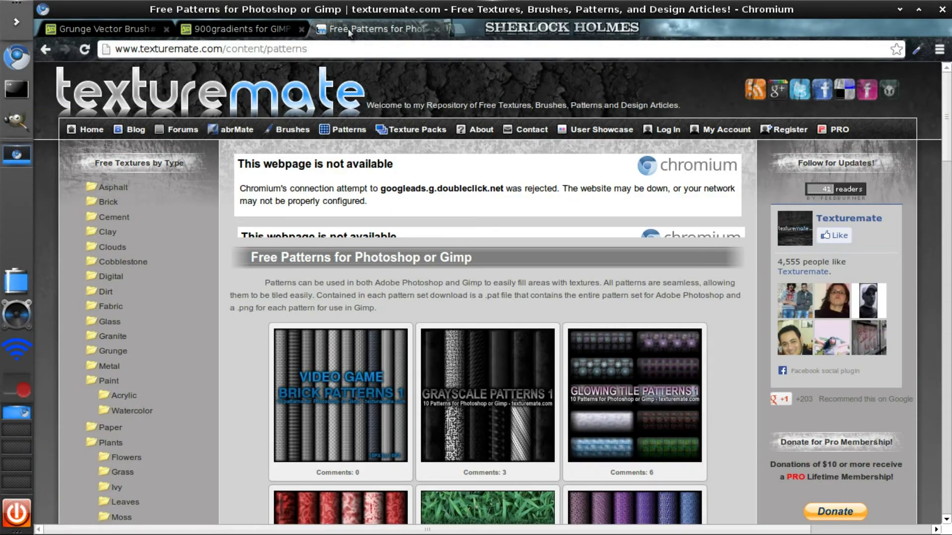
pyautogui.click(97, 29)
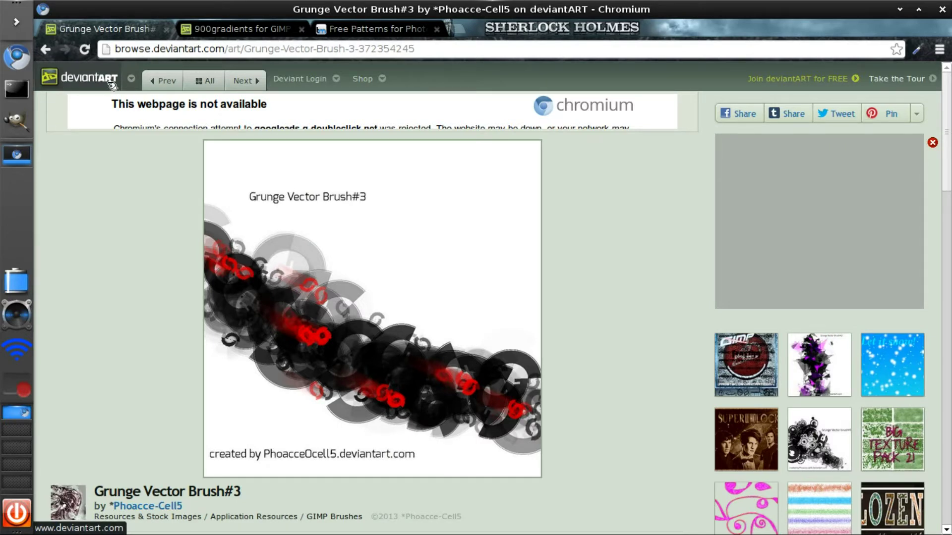
pyautogui.click(265, 28)
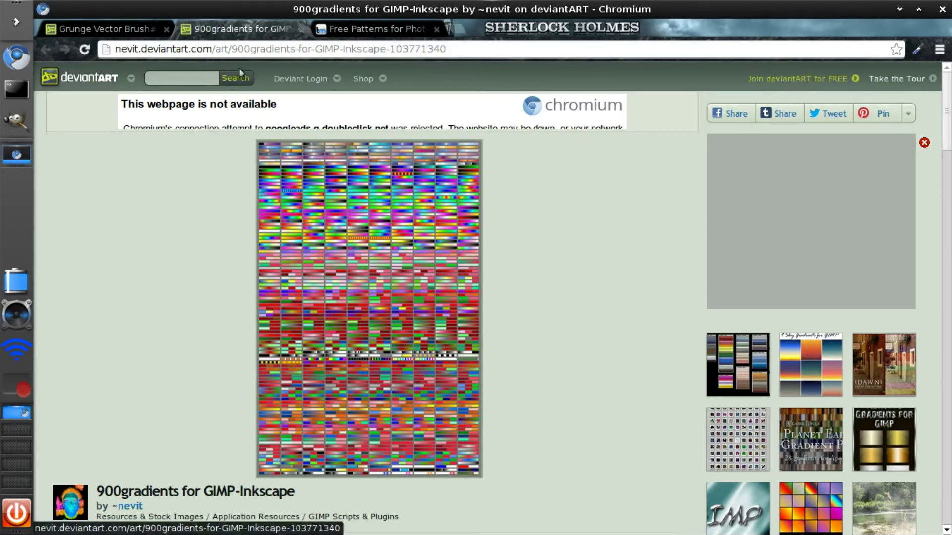
pyautogui.click(356, 28)
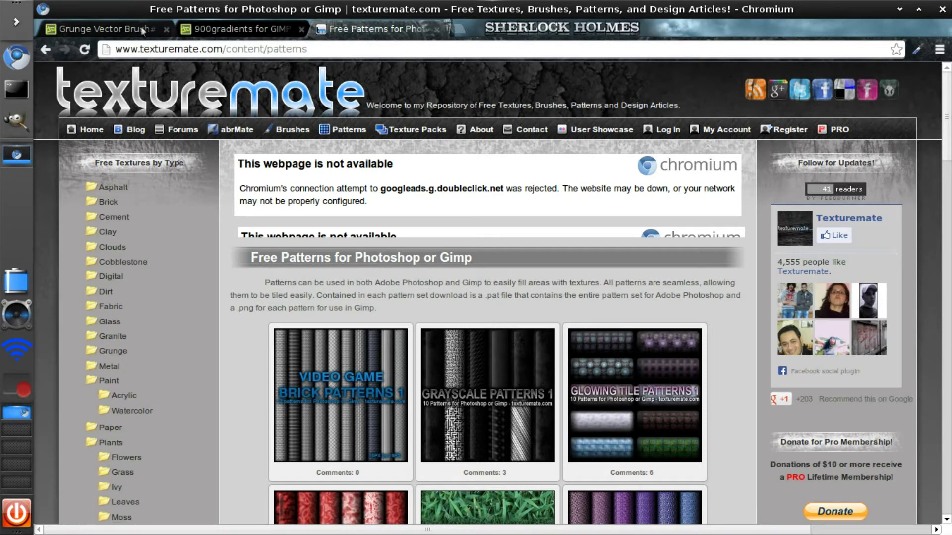
pyautogui.click(100, 29)
# - Follow the brush link to its Sta.sh page and download the Vector-color2 GBR file
pyautogui.scroll(-5, 640, 208)
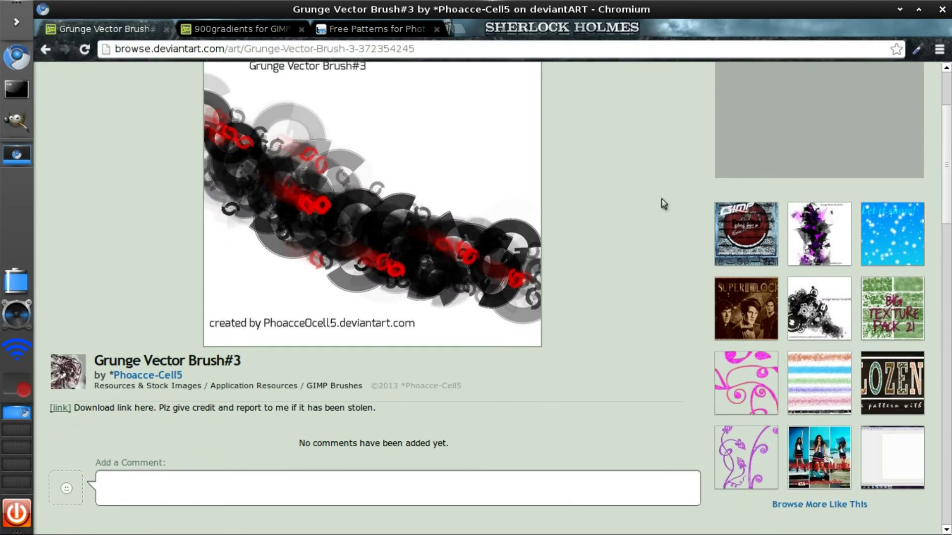
pyautogui.click(63, 409)
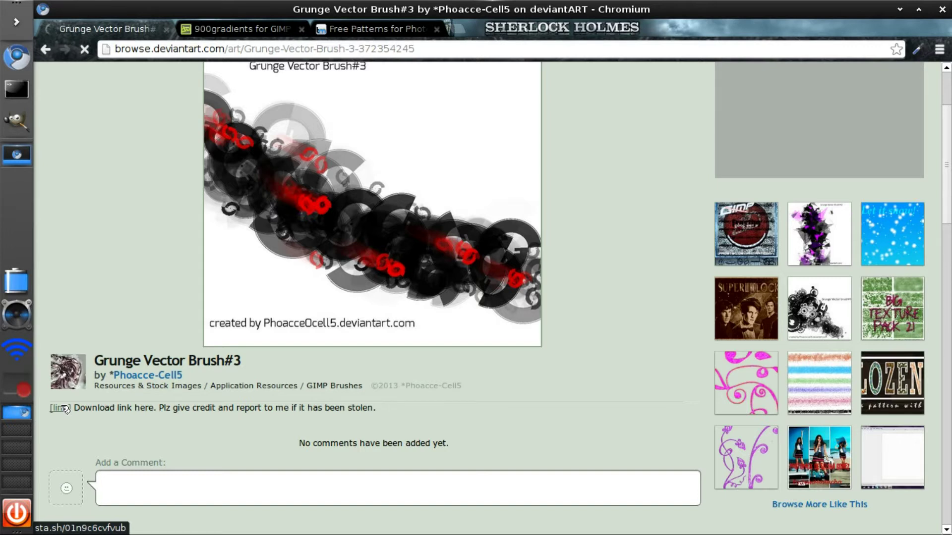
pyautogui.click(64, 409)
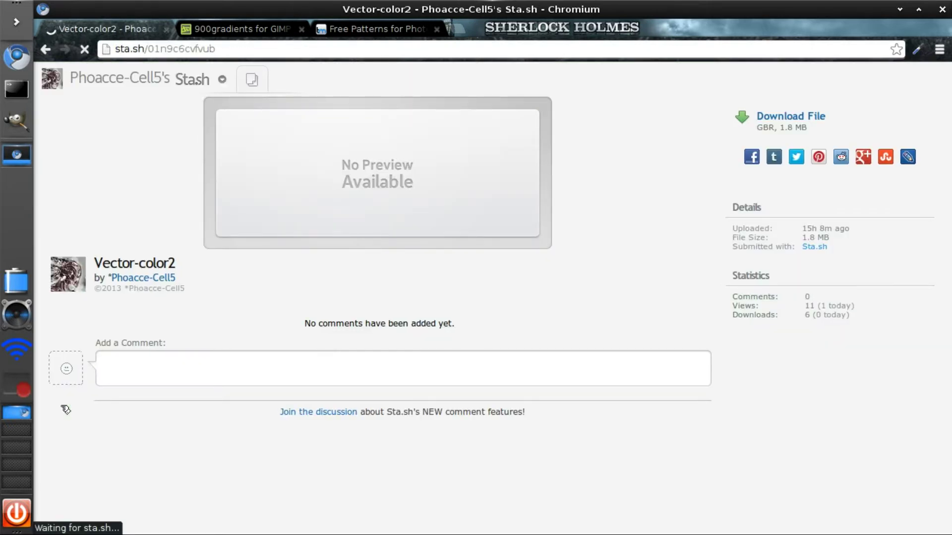
pyautogui.click(809, 119)
# - Switch to the 900gradients for GIMP-Inkscape tab and scroll through it
pyautogui.click(243, 28)
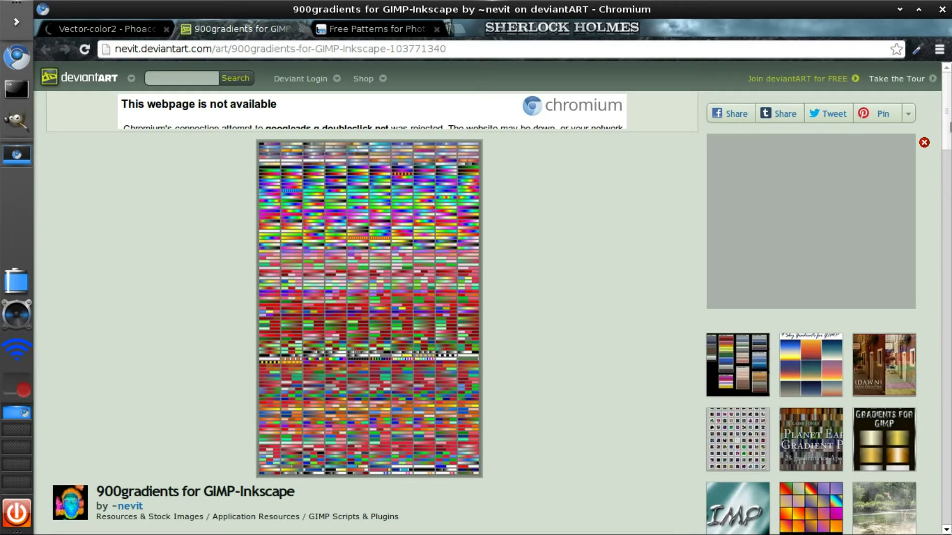
pyautogui.scroll(-3, 950, 128)
pyautogui.scroll(3, 949, 128)
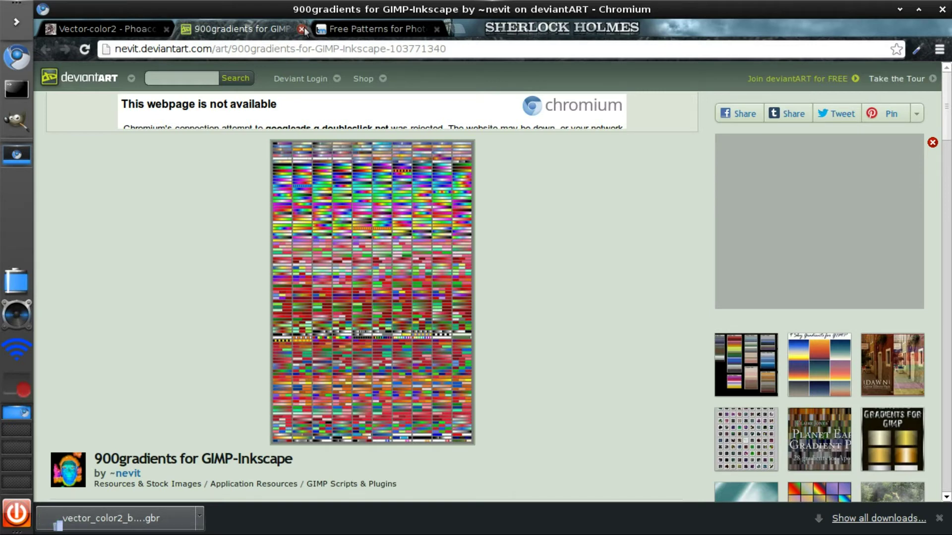
# - Close the 900gradients tab, minimize Chromium, and launch Files from Applications > Accessories
pyautogui.click(302, 29)
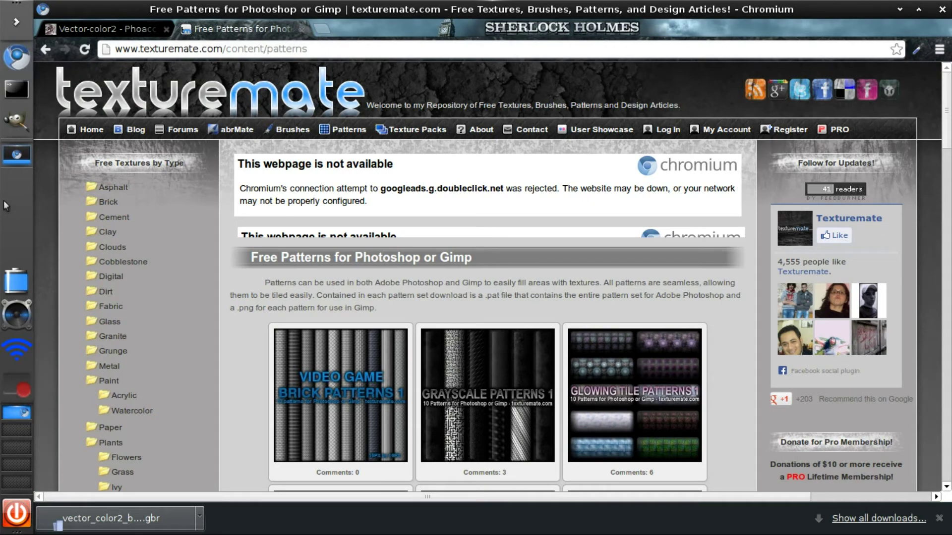
pyautogui.click(900, 9)
pyautogui.click(490, 195)
pyautogui.moveTo(540, 219)
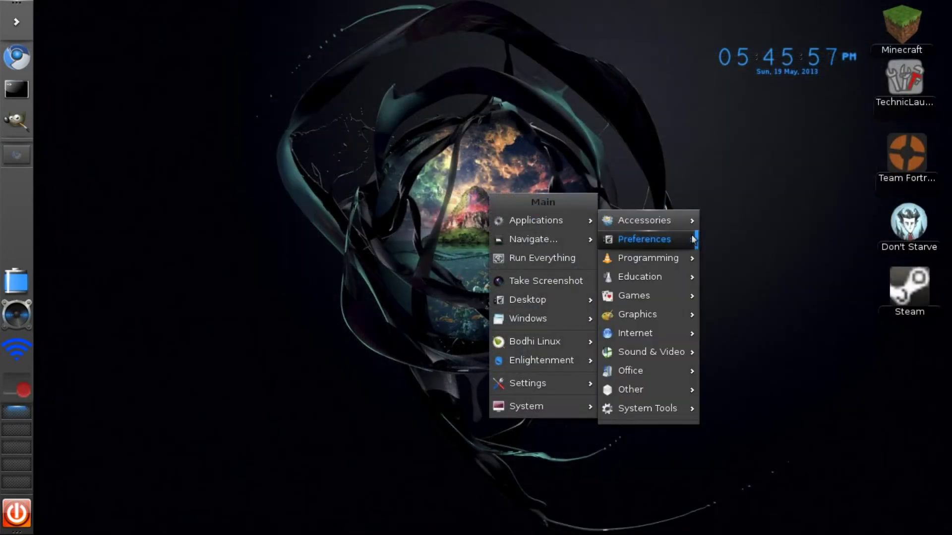
pyautogui.moveTo(673, 223)
pyautogui.click(730, 277)
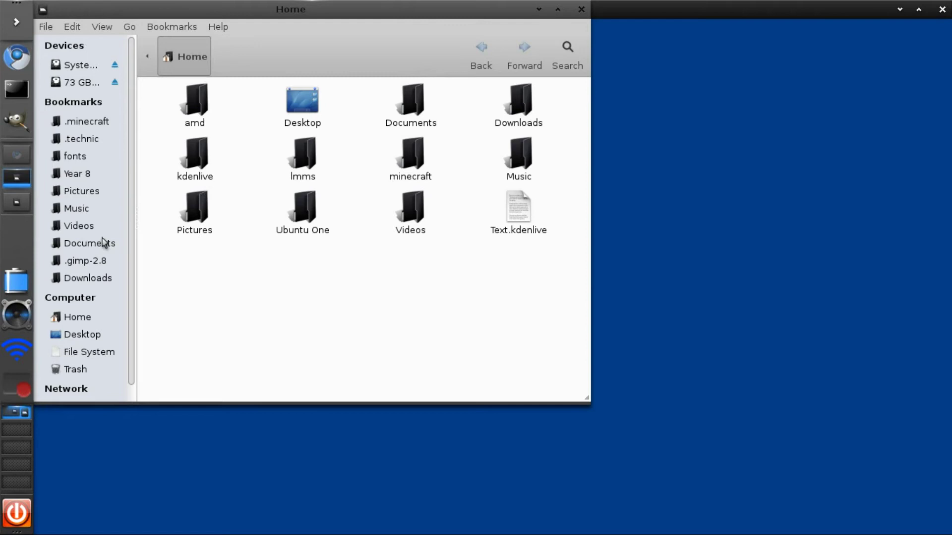
# - Glance into .gimp-2.8 from the sidebar, then open Downloads to find the .gbr file
pyautogui.click(93, 262)
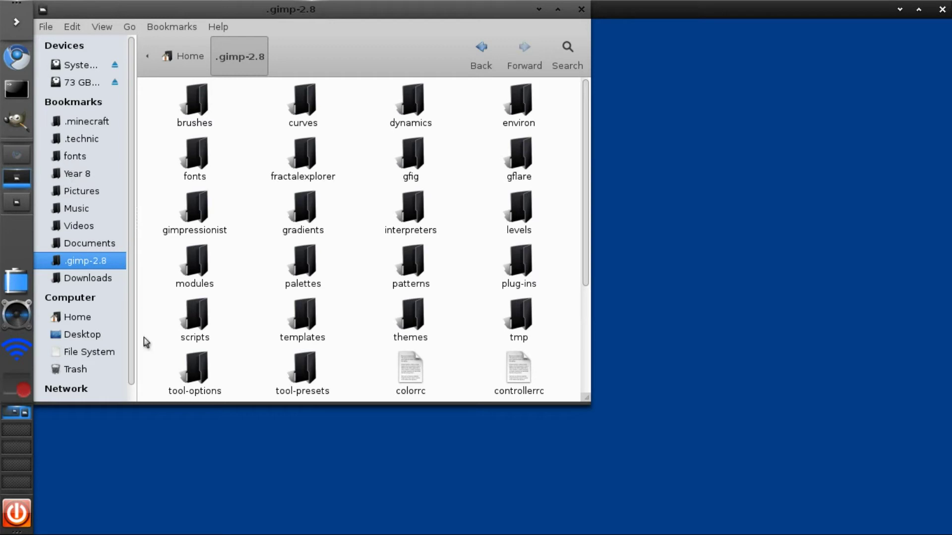
pyautogui.click(92, 279)
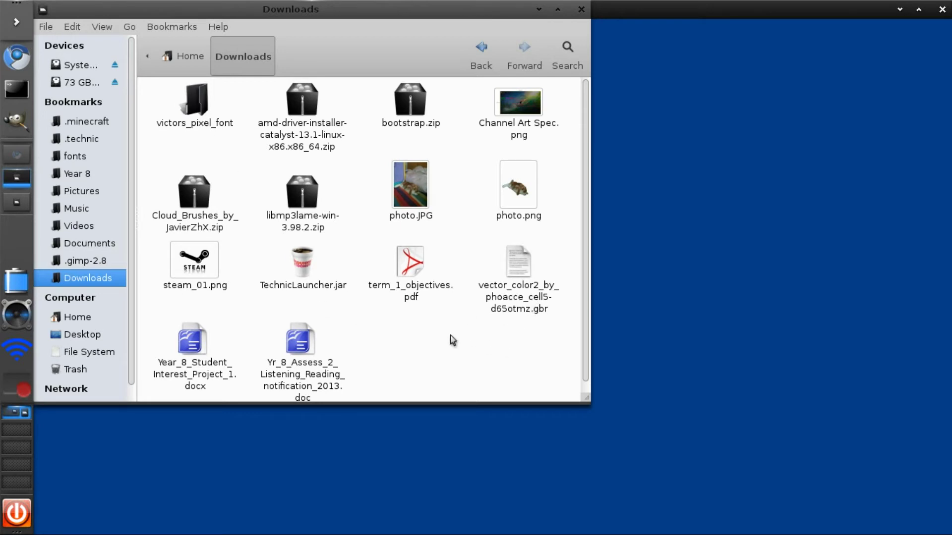
# - Cut vector_color2_by_phoacce_cell5-d65otmz.gbr from Downloads and paste it into .gimp-2.8/brushes
pyautogui.click(513, 300)
pyautogui.rightClick(512, 299)
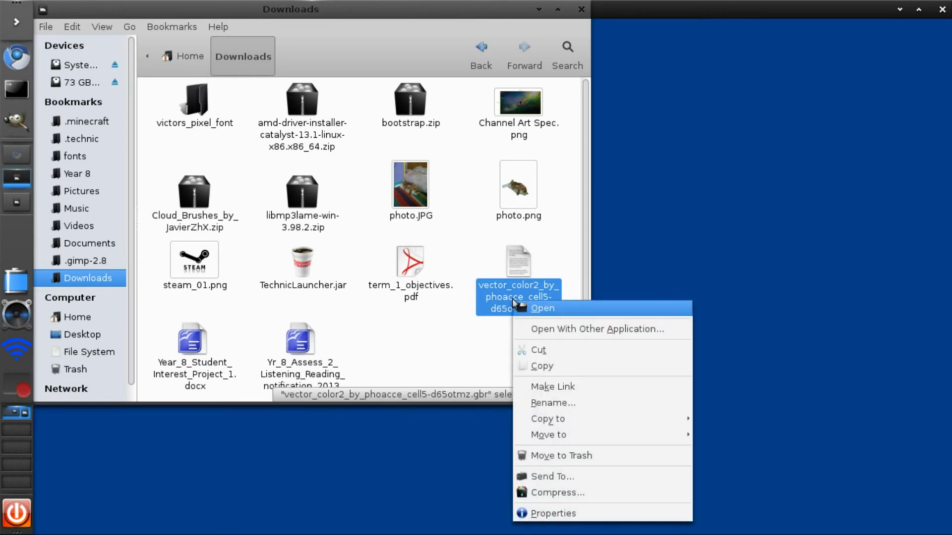
pyautogui.click(518, 349)
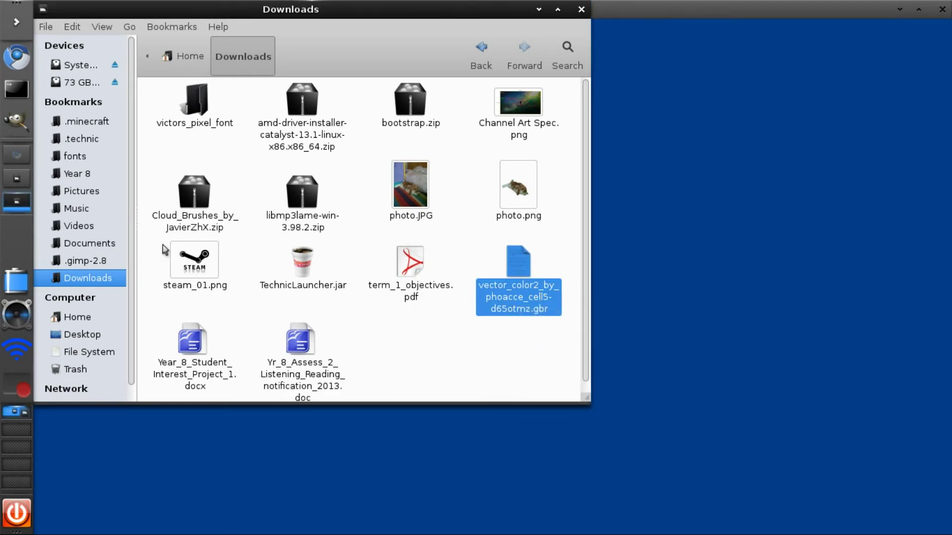
pyautogui.click(78, 263)
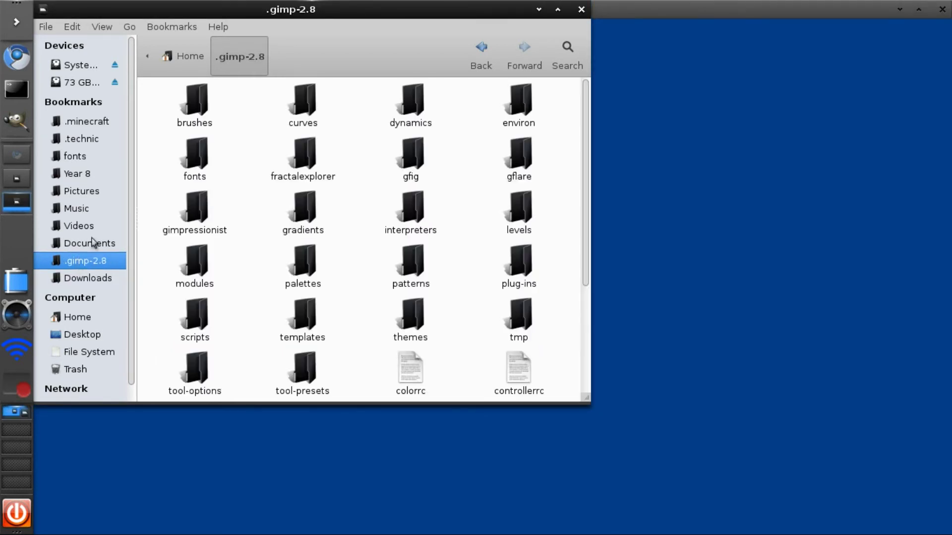
pyautogui.doubleClick(202, 108)
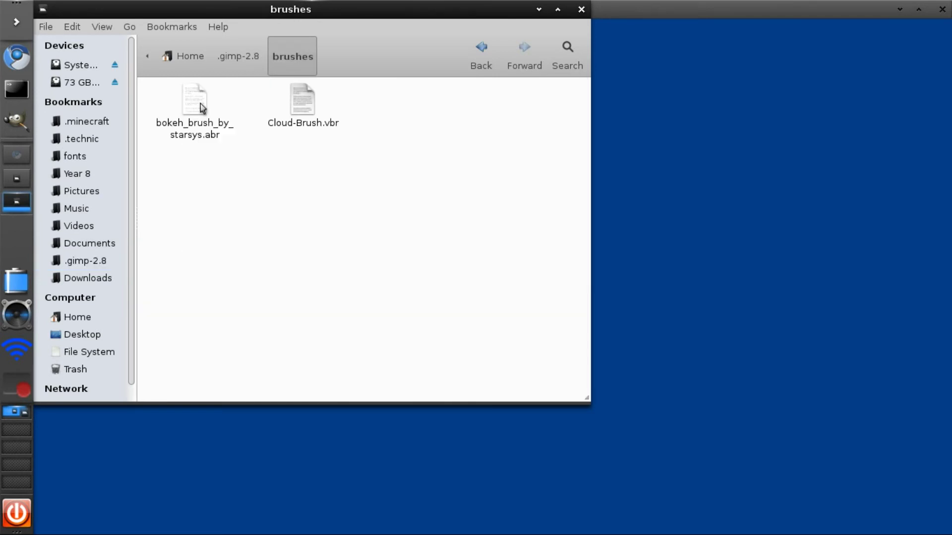
pyautogui.rightClick(315, 218)
pyautogui.click(360, 305)
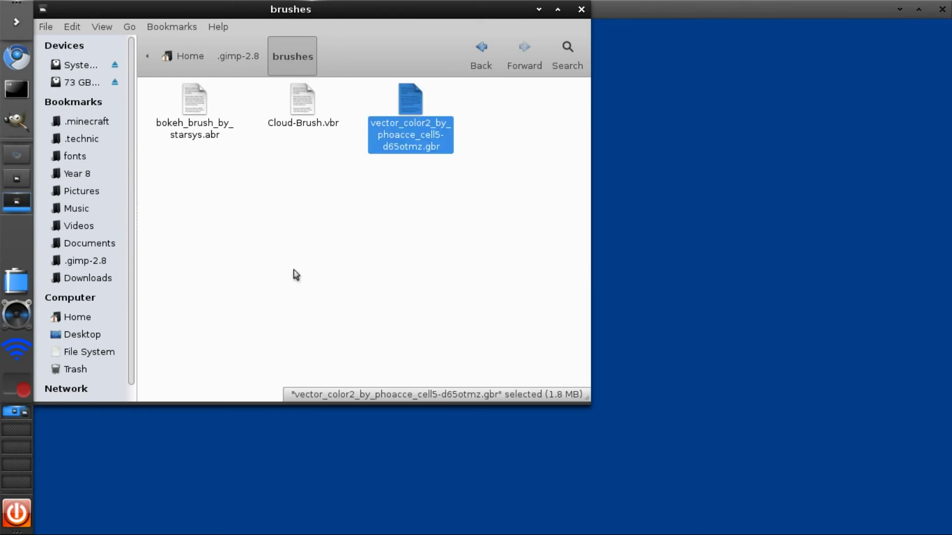
pyautogui.click(241, 55)
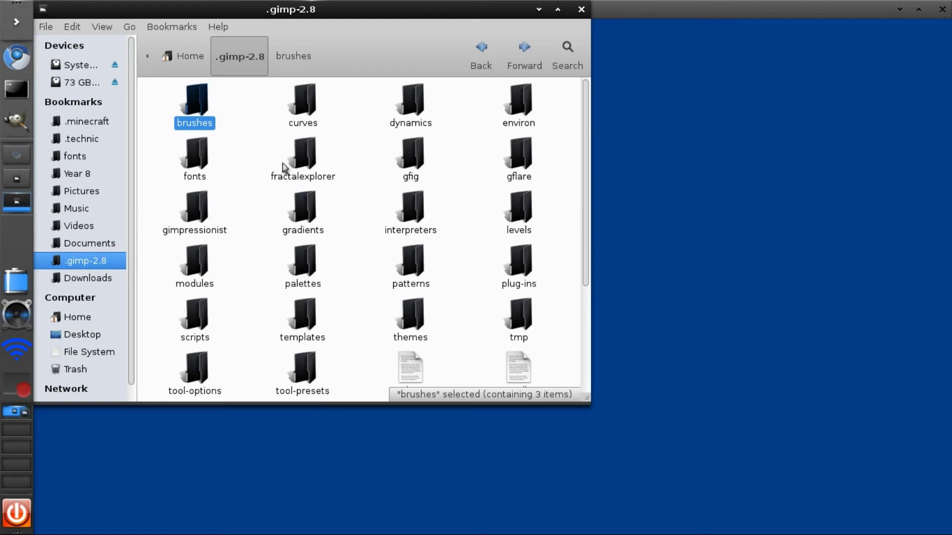
pyautogui.moveTo(588, 158); pyautogui.dragTo(589, 206)
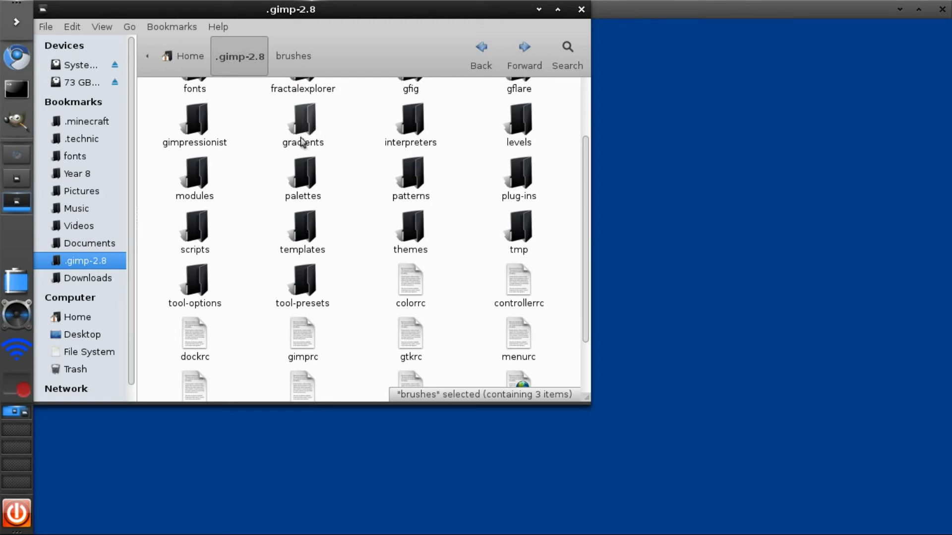
pyautogui.click(613, 251)
pyautogui.click(585, 241)
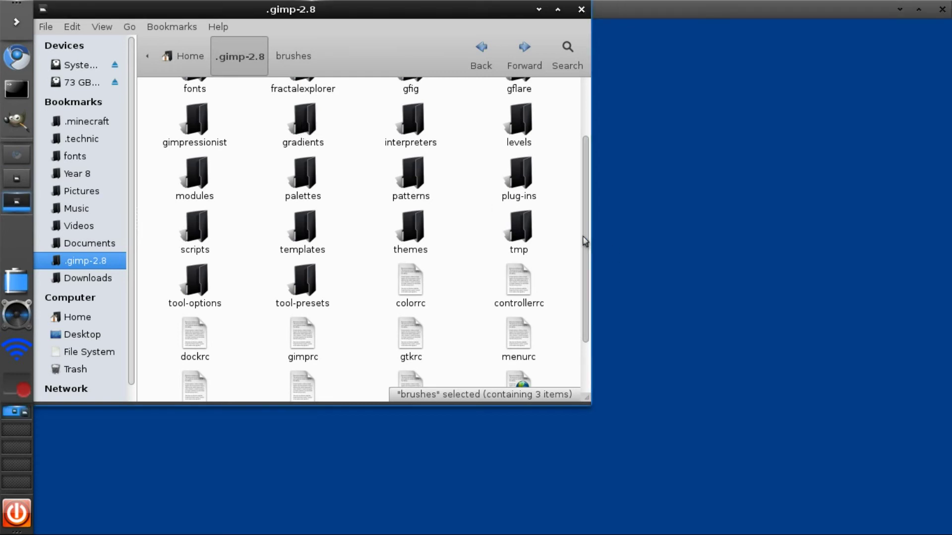
pyautogui.moveTo(585, 241); pyautogui.dragTo(568, 173)
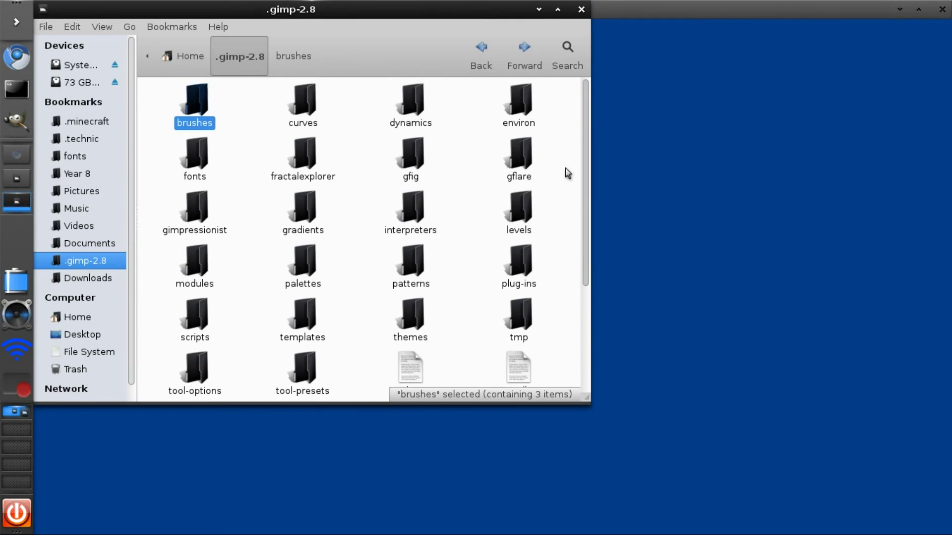
pyautogui.click(241, 164)
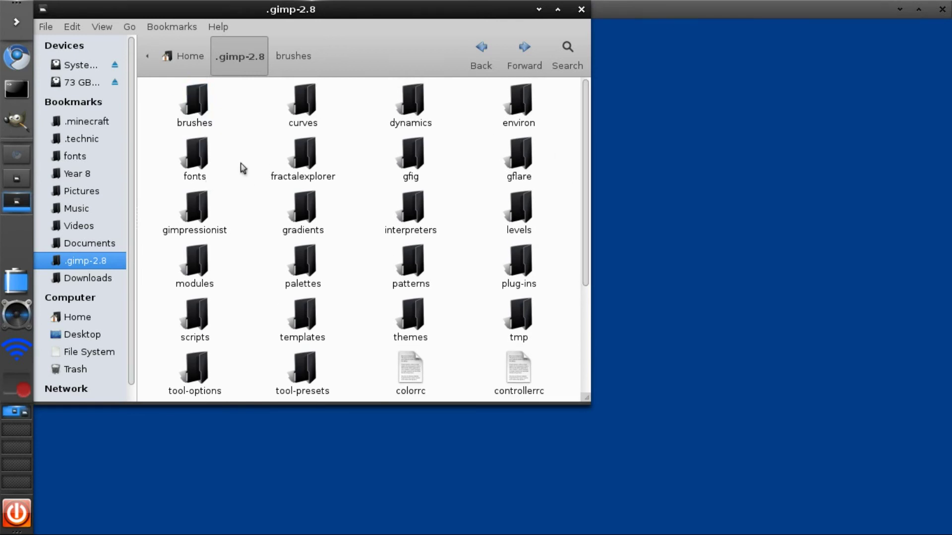
# - Raise Chromium from the dock, showing texturemate's Free Patterns page
pyautogui.click(18, 159)
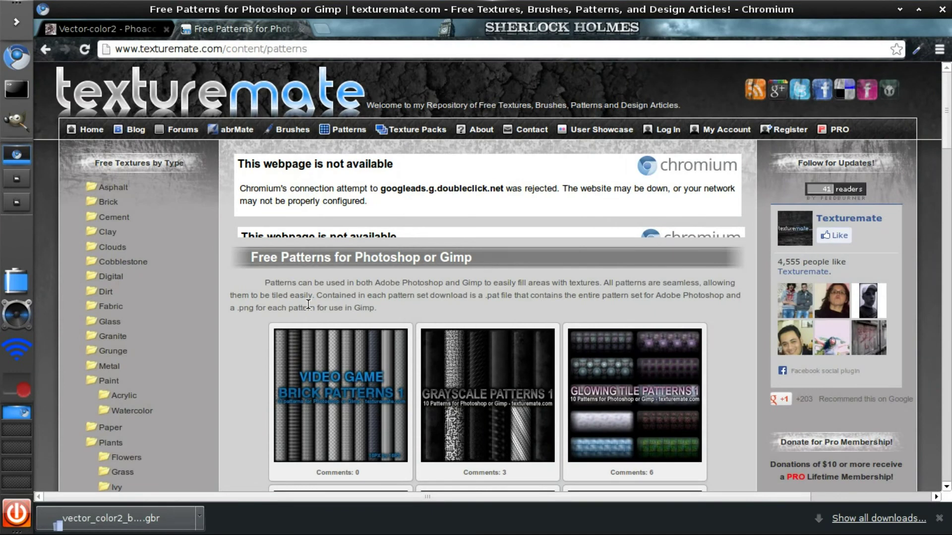